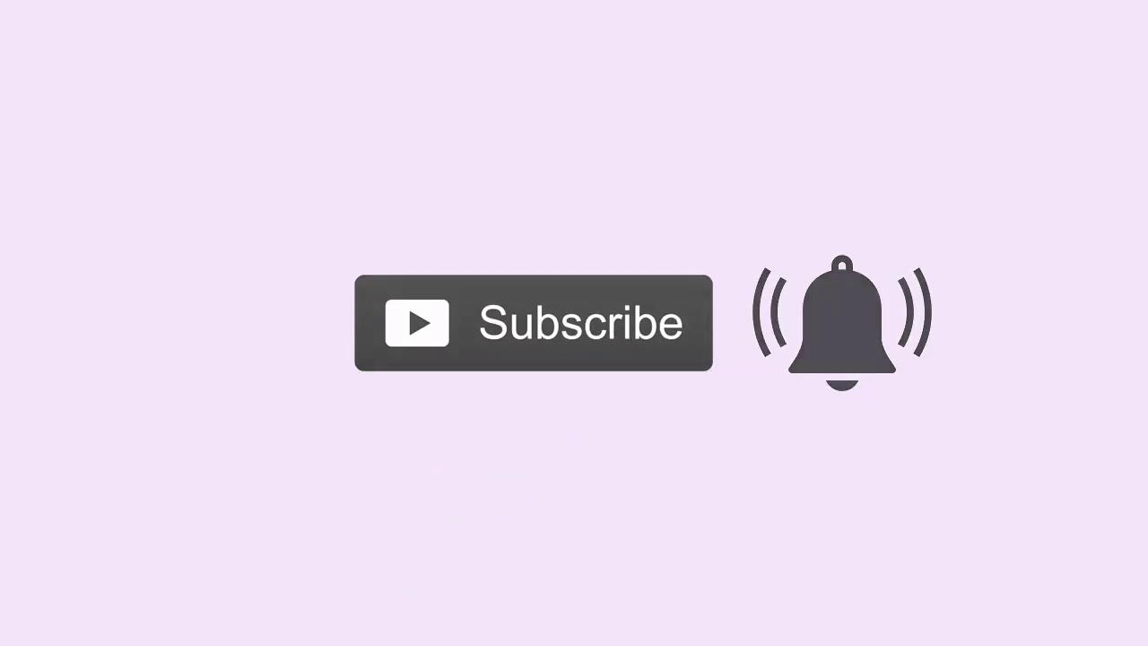
Search YouTube for 'technology village', open the Technology Village channel and show its playlists
text(technolo)
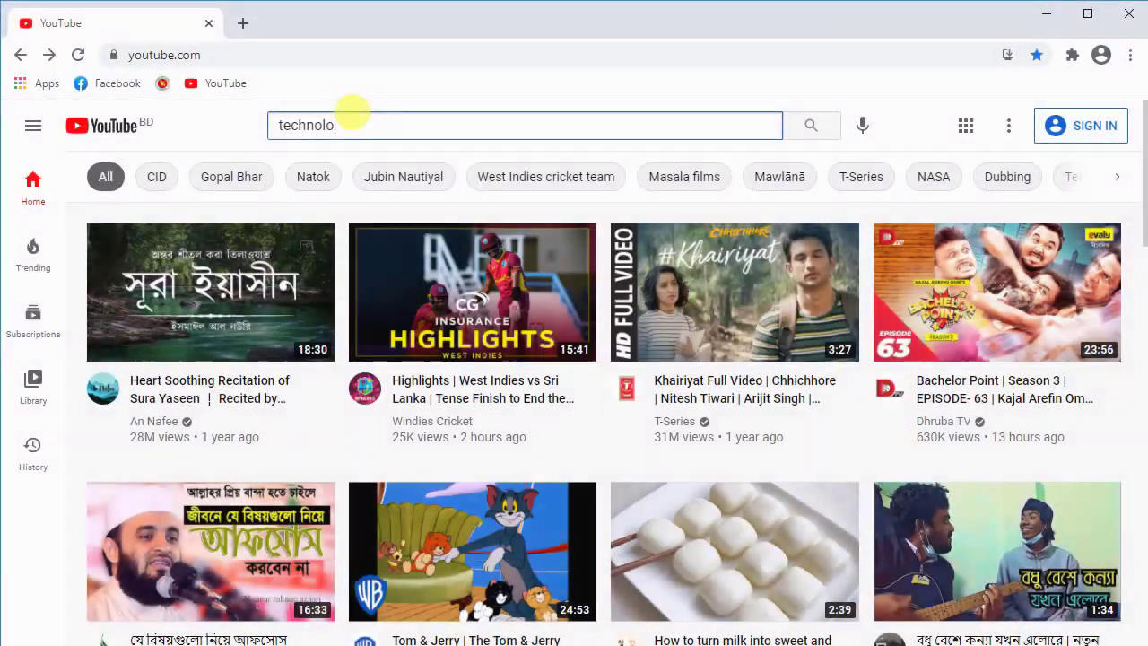
text(gy vi)
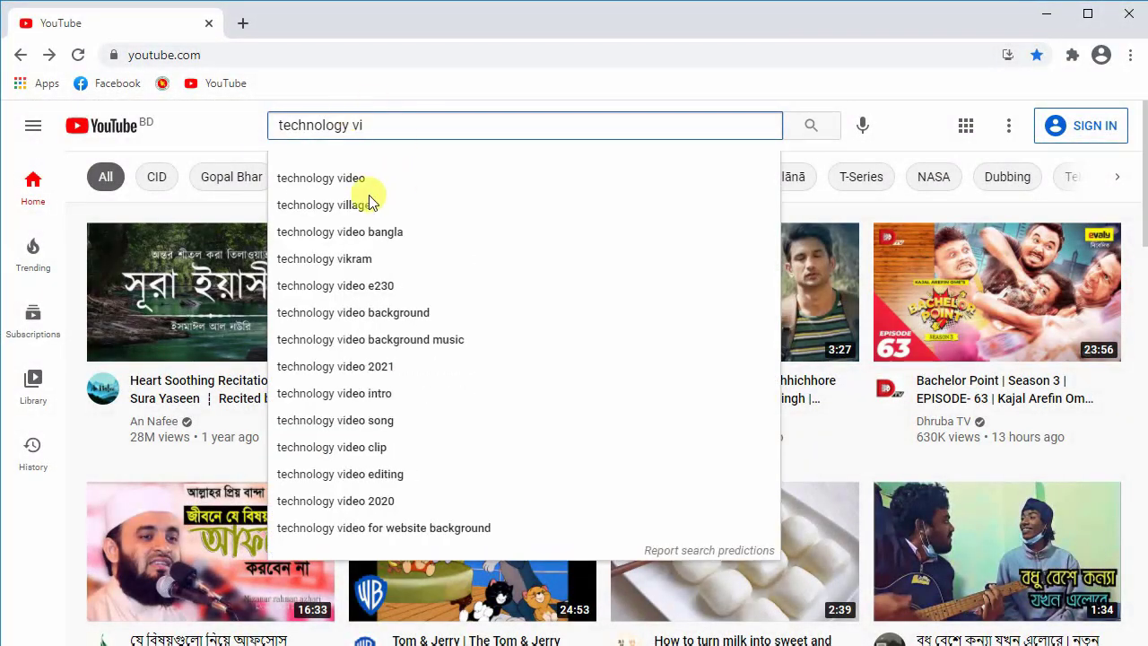
click(369, 199)
click(512, 238)
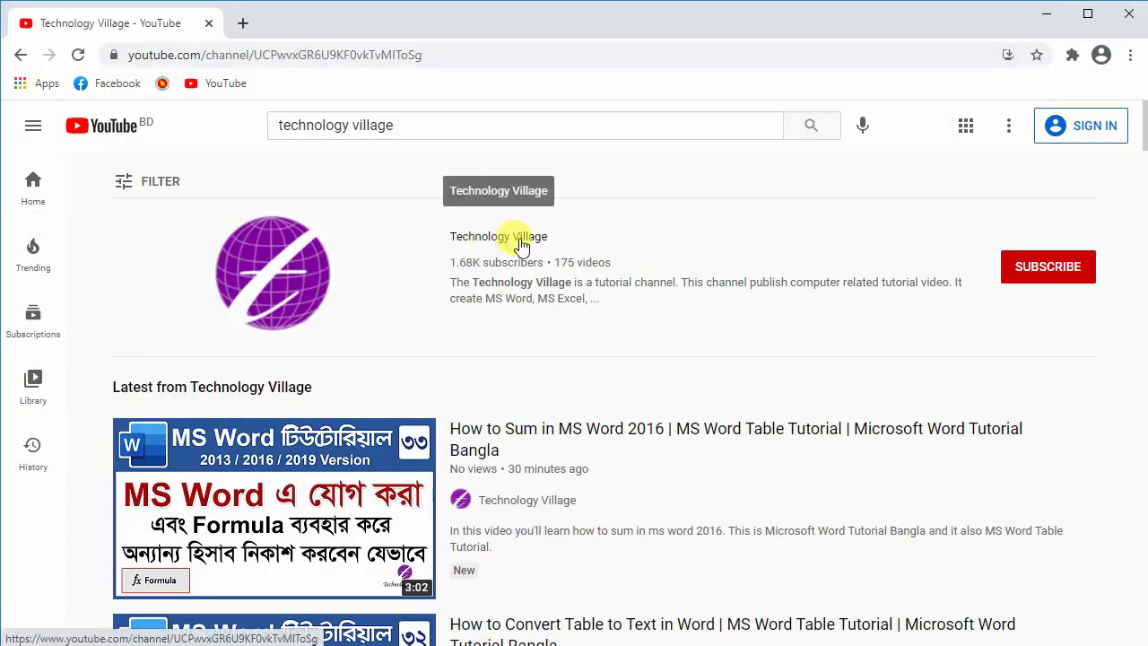
click(392, 451)
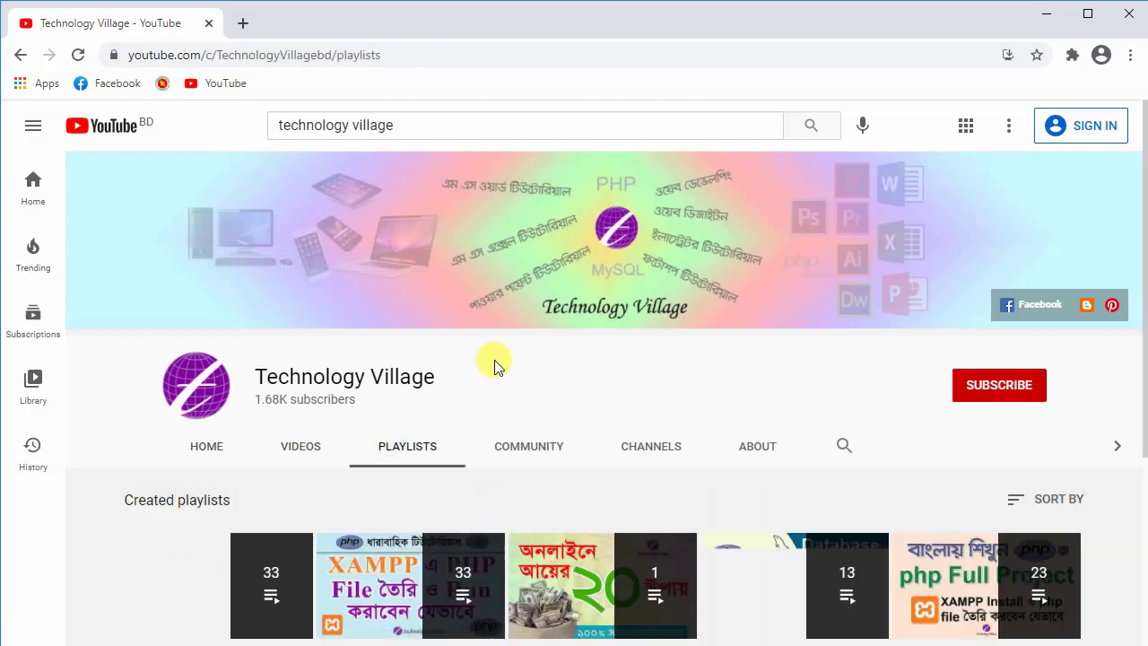
scroll(494, 366, down, 2)
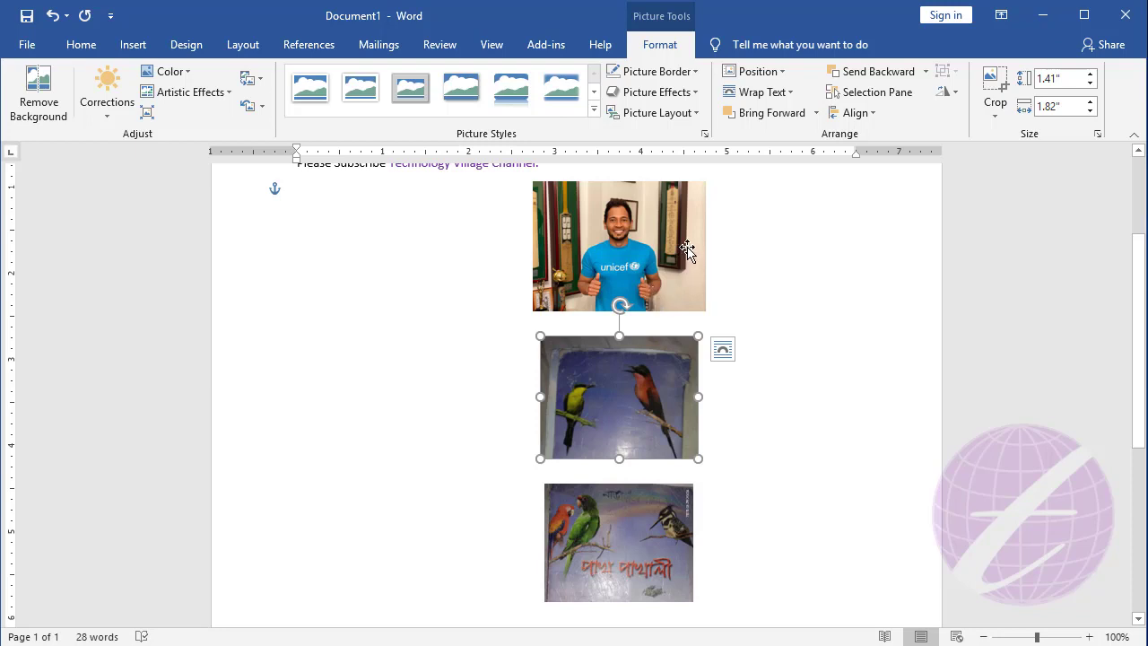
Drag the Unicef photo and both bird pictures into one horizontal row, then select all three
click(631, 238)
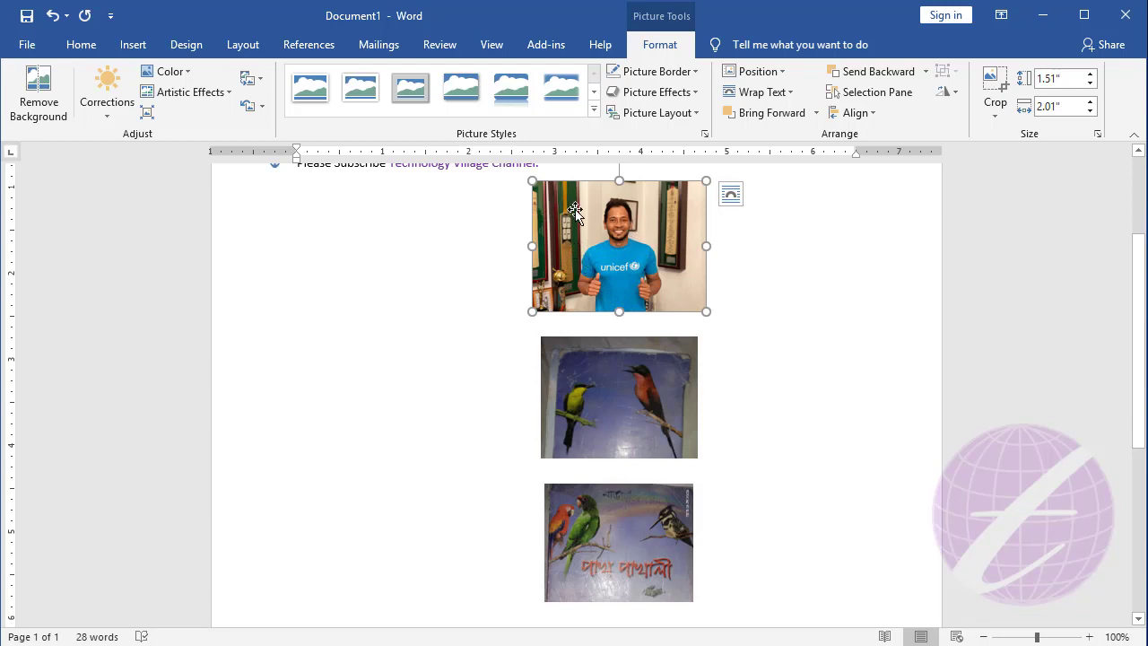
mouse_move(581, 217)
mouse_down()
mouse_move(390, 303)
mouse_move(326, 272)
mouse_up()
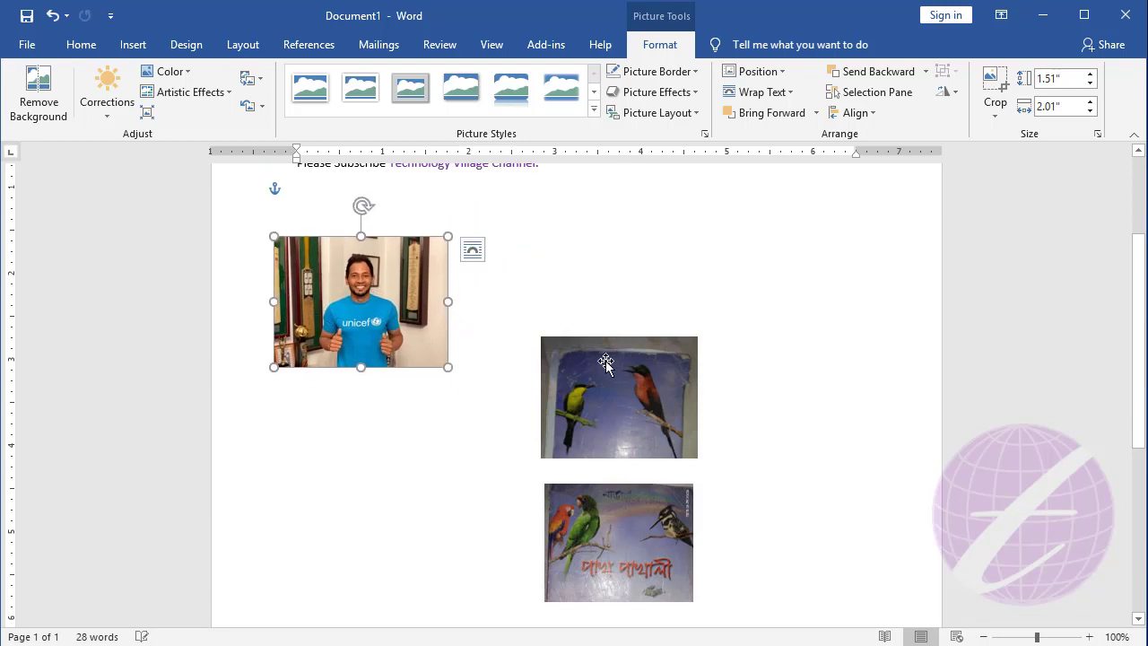
mouse_move(610, 388)
mouse_down()
mouse_move(675, 297)
mouse_move(569, 341)
mouse_up()
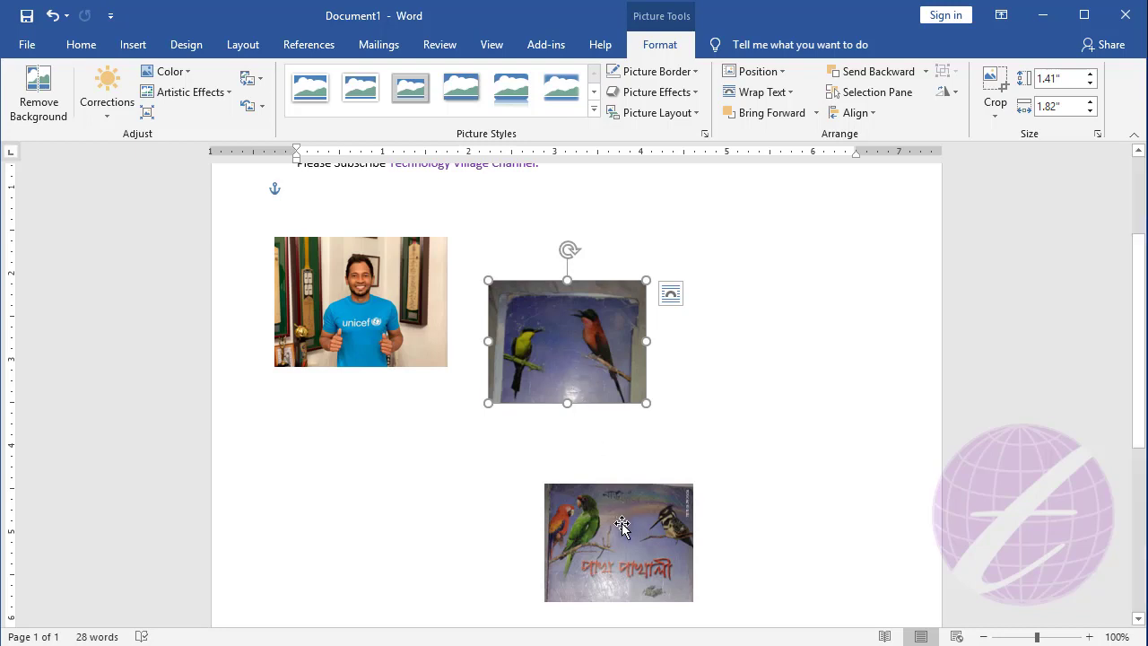
drag(619, 531, 758, 317)
drag(367, 319, 390, 339)
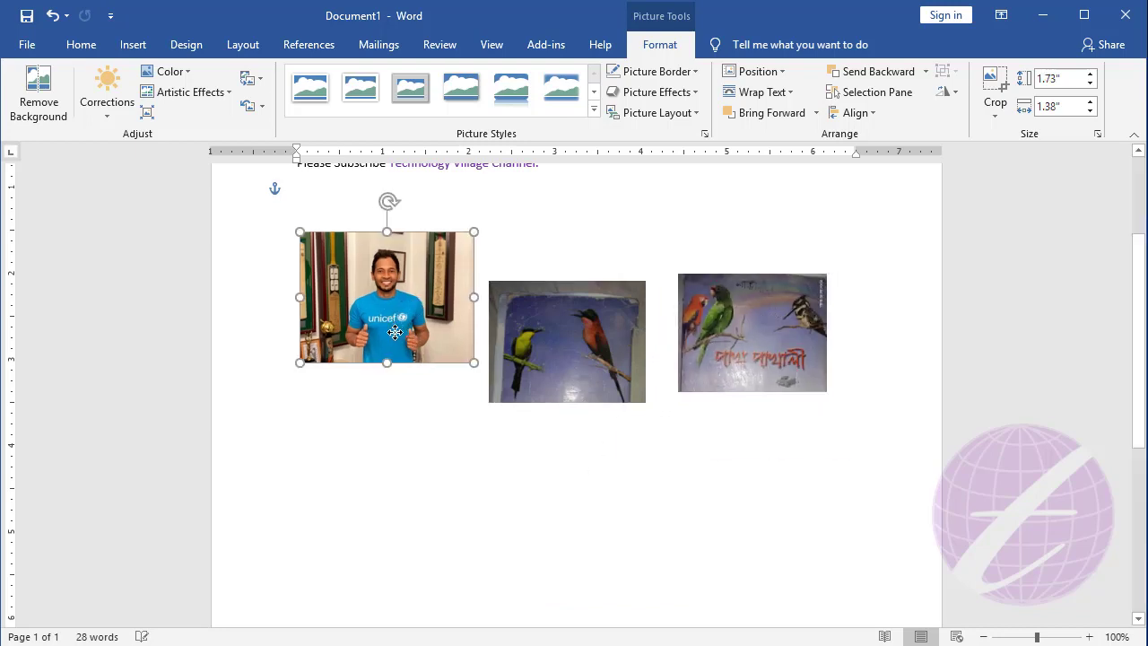
ctrl+click(547, 331)
ctrl+click(729, 332)
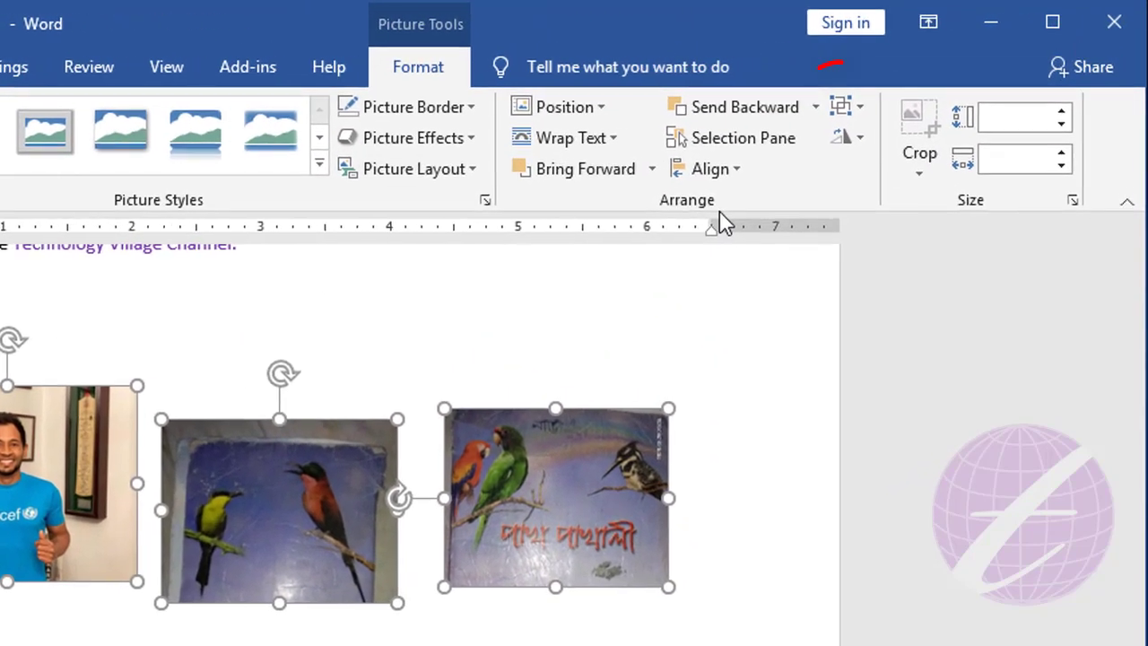
Group the Unicef photo and two bird pictures into one object, then reselect the group
click(843, 115)
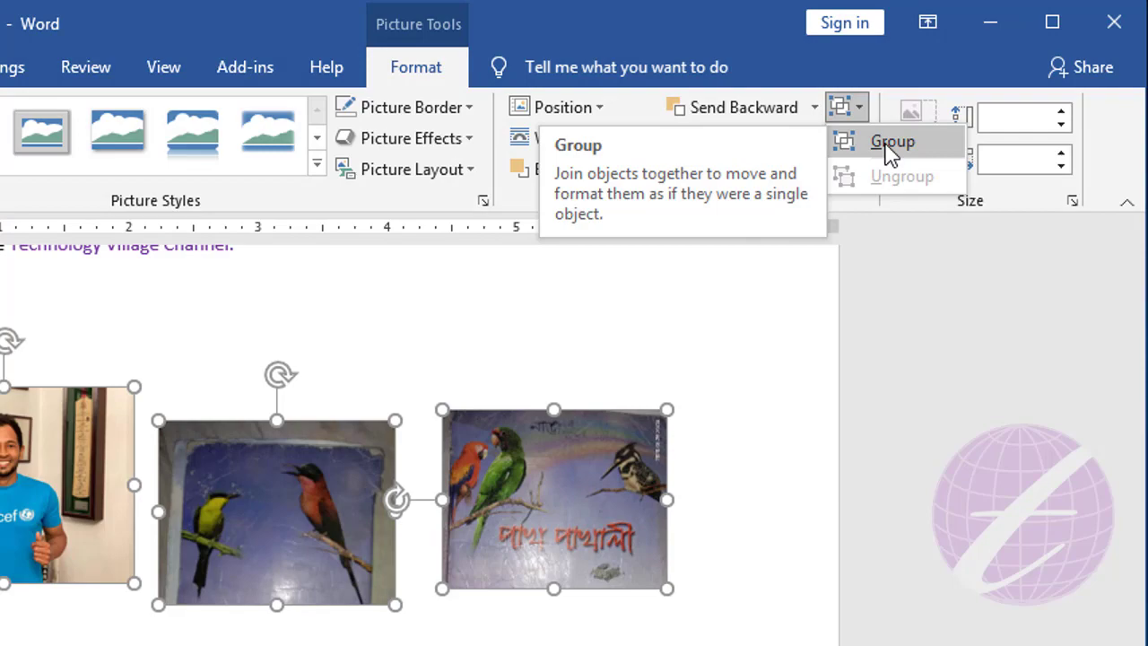
click(888, 143)
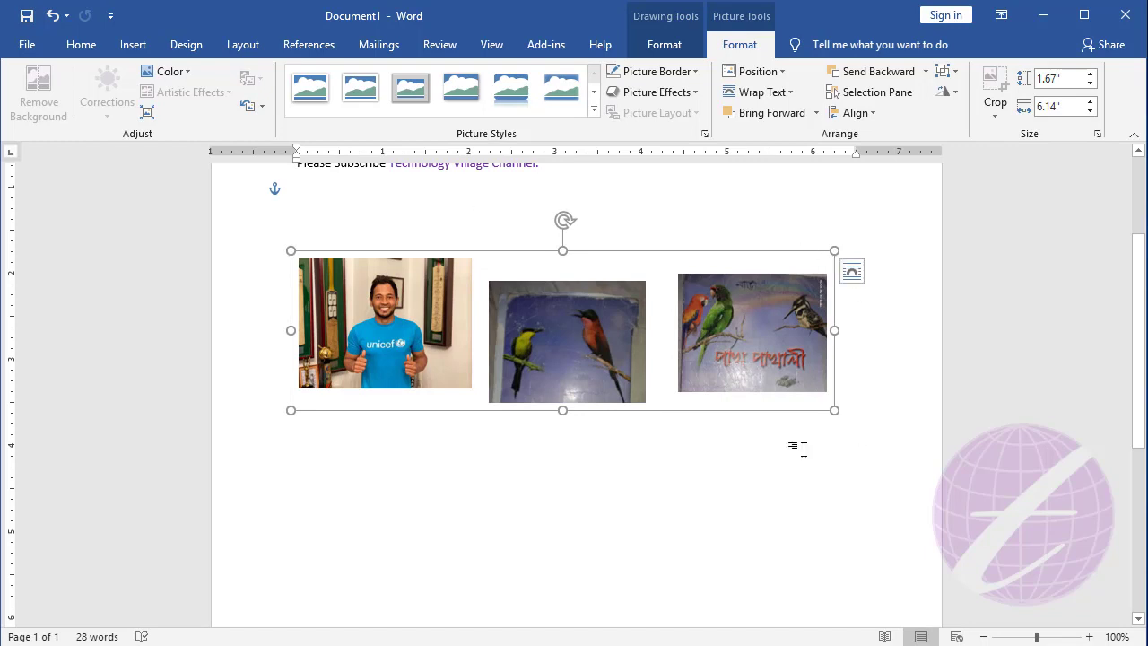
click(415, 471)
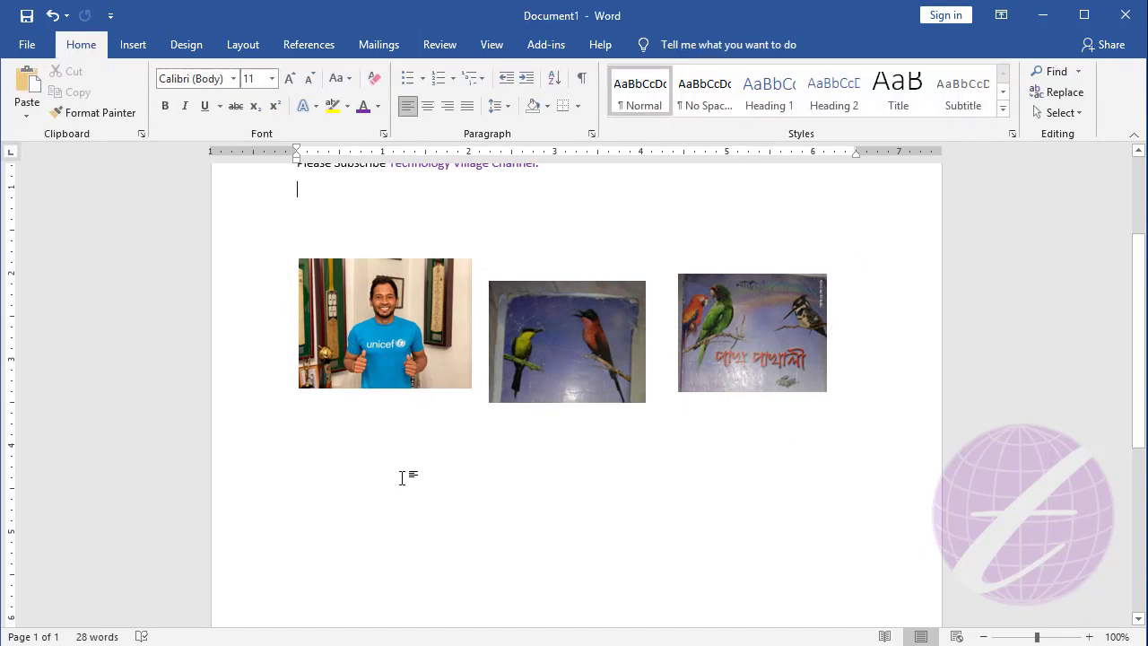
click(537, 314)
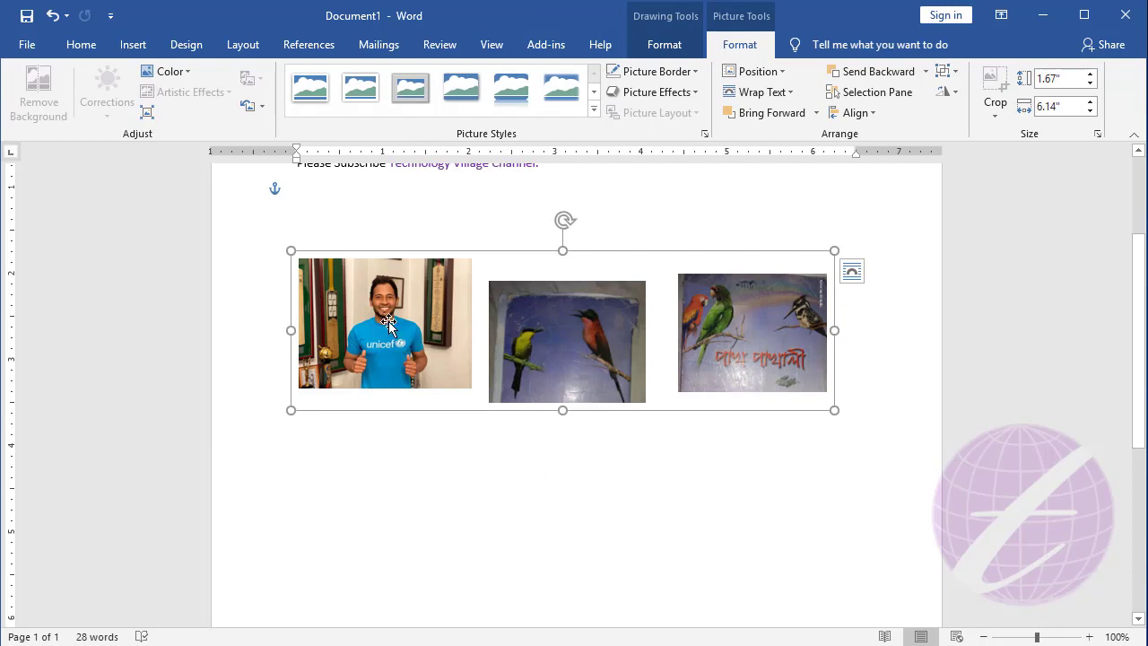
Move the picture group as one unit, undo, move it again, then ungroup it
drag(390, 326, 424, 420)
key(ctrl+z)
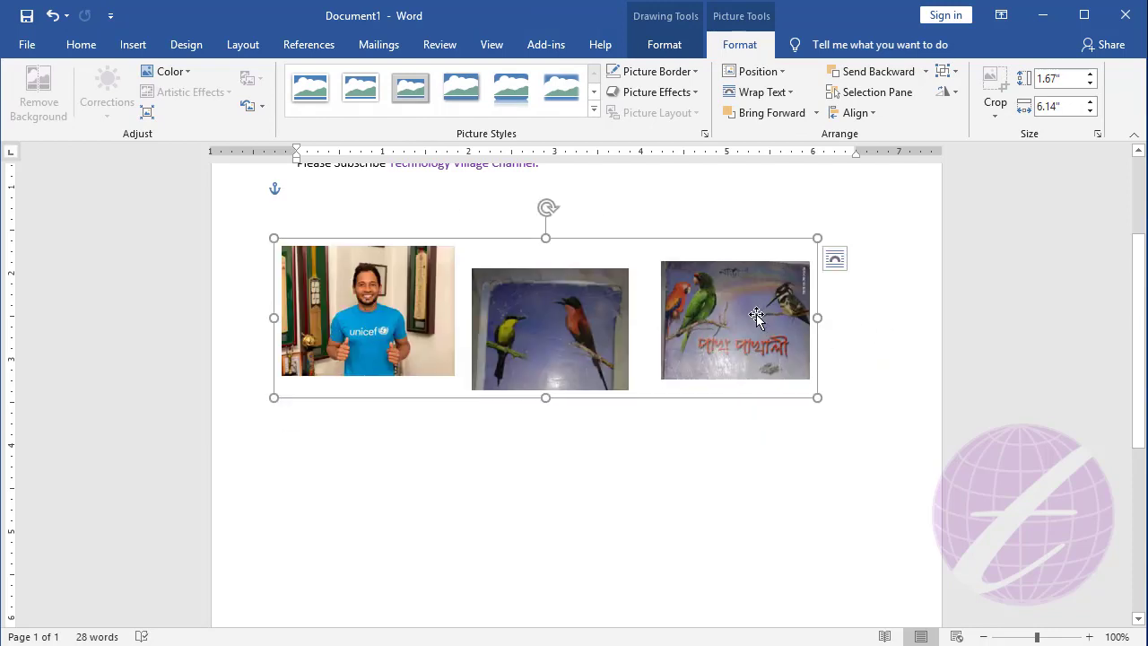
mouse_move(759, 313)
mouse_down()
mouse_move(767, 409)
mouse_move(753, 289)
mouse_up()
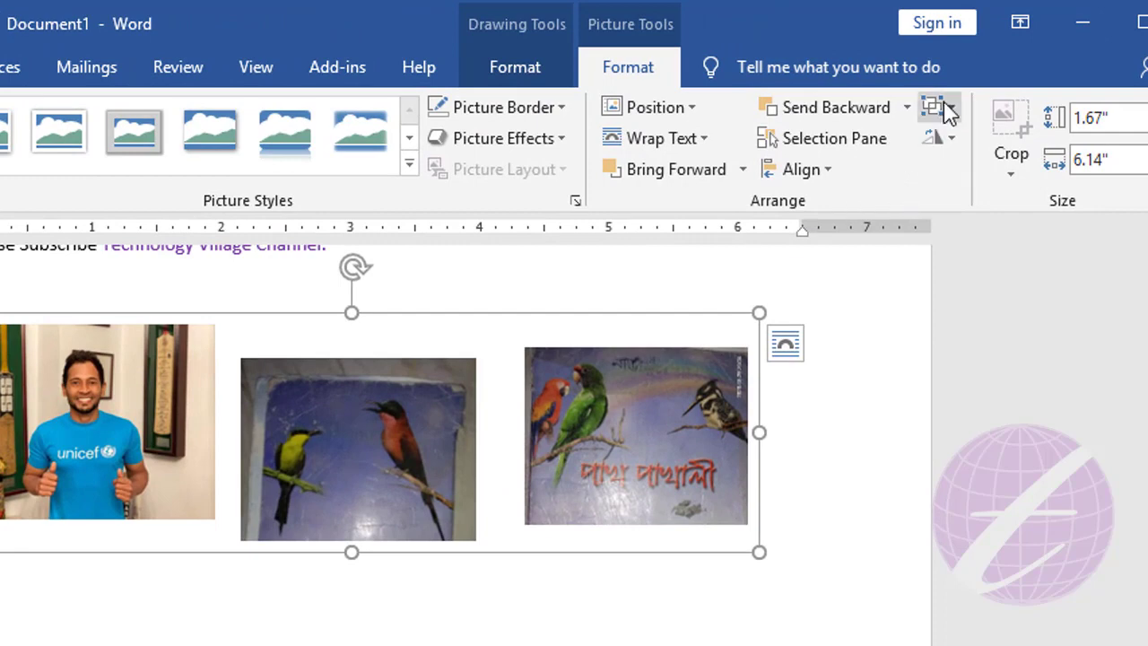
click(937, 109)
click(993, 187)
Select each picture individually and drag the middle bird, Unicef photo and parrot to staggered heights
click(461, 598)
click(638, 456)
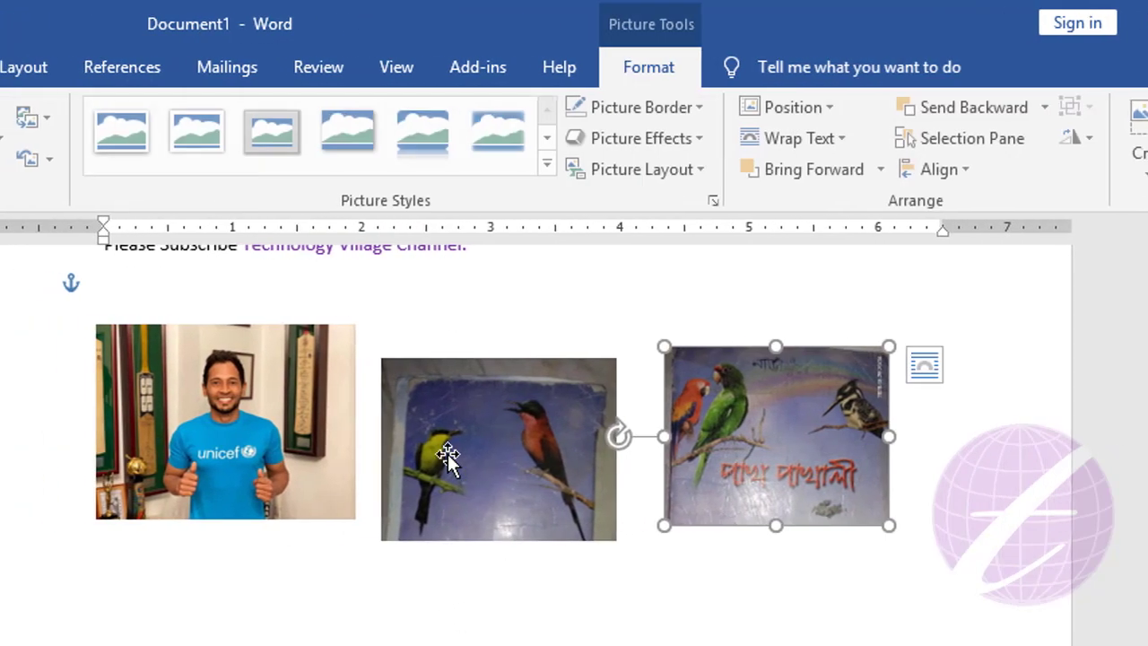
click(449, 461)
click(296, 448)
click(469, 455)
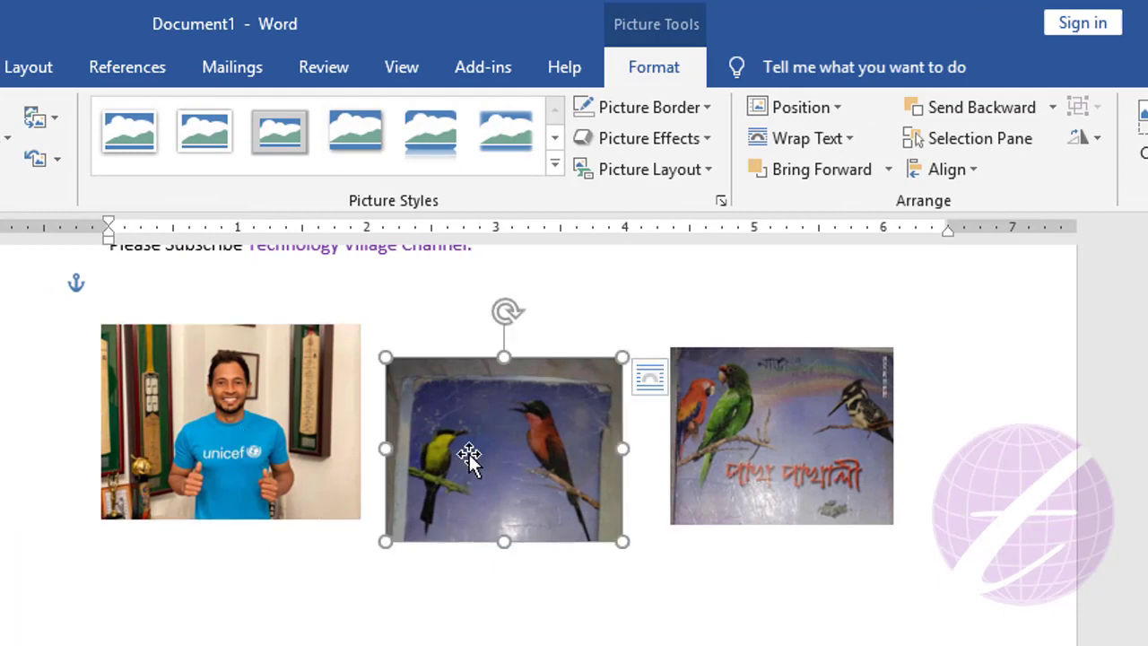
drag(439, 533, 414, 621)
drag(226, 431, 212, 500)
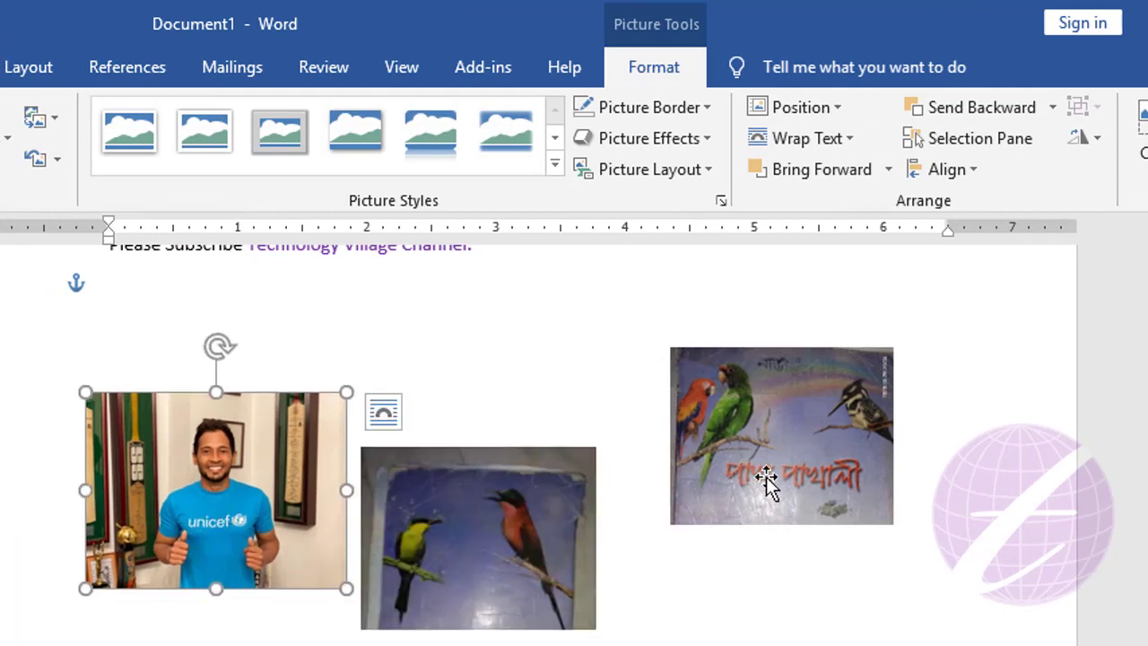
click(777, 422)
drag(777, 422, 764, 466)
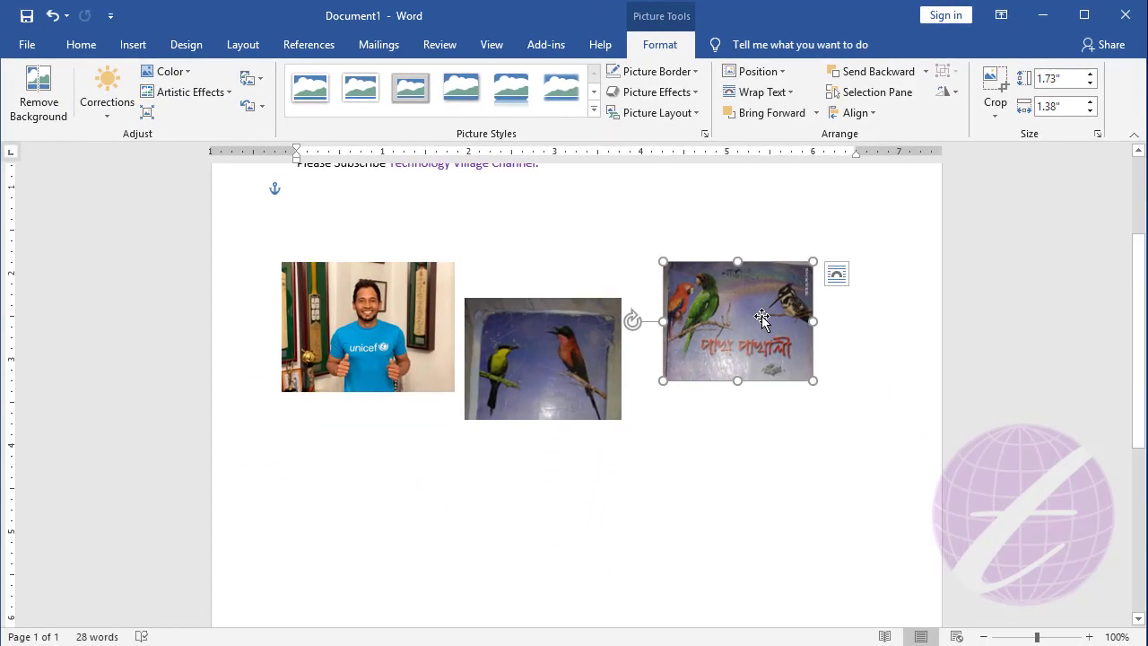
Rotate the Unicef photo 90° right, then 90° left to bring it back upright
click(366, 330)
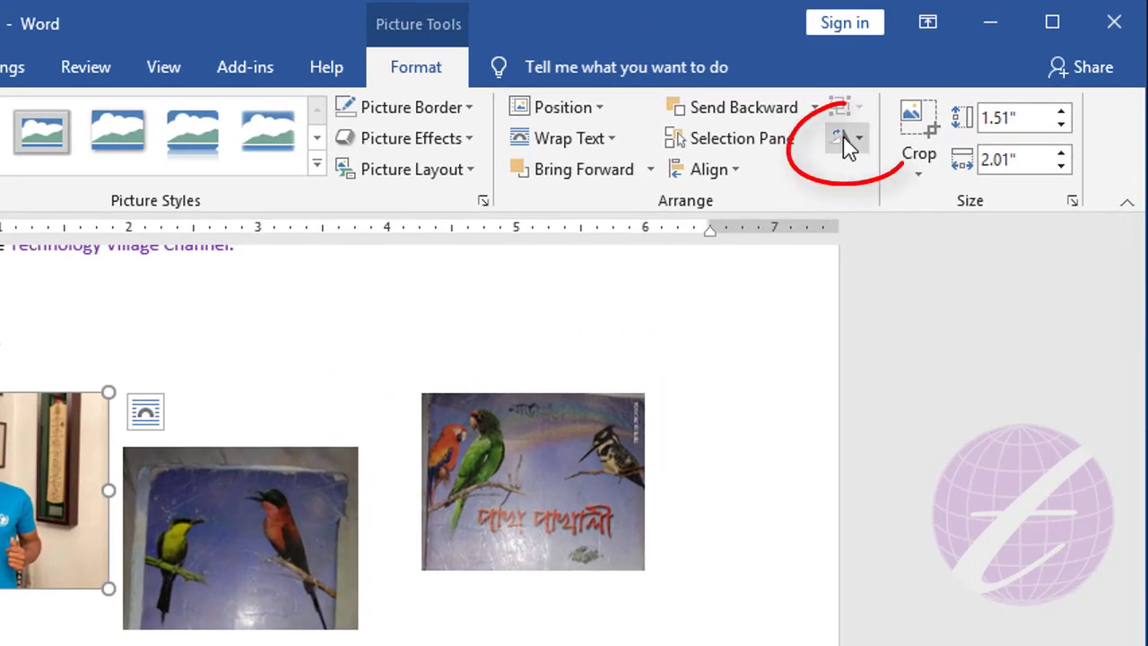
click(848, 142)
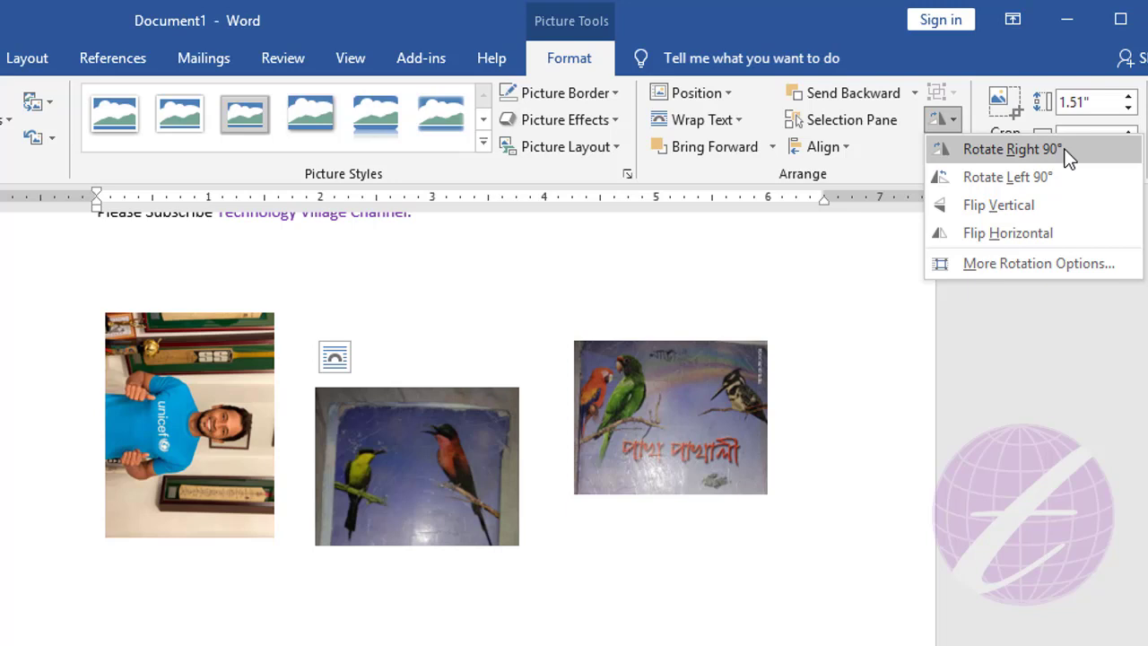
click(1067, 150)
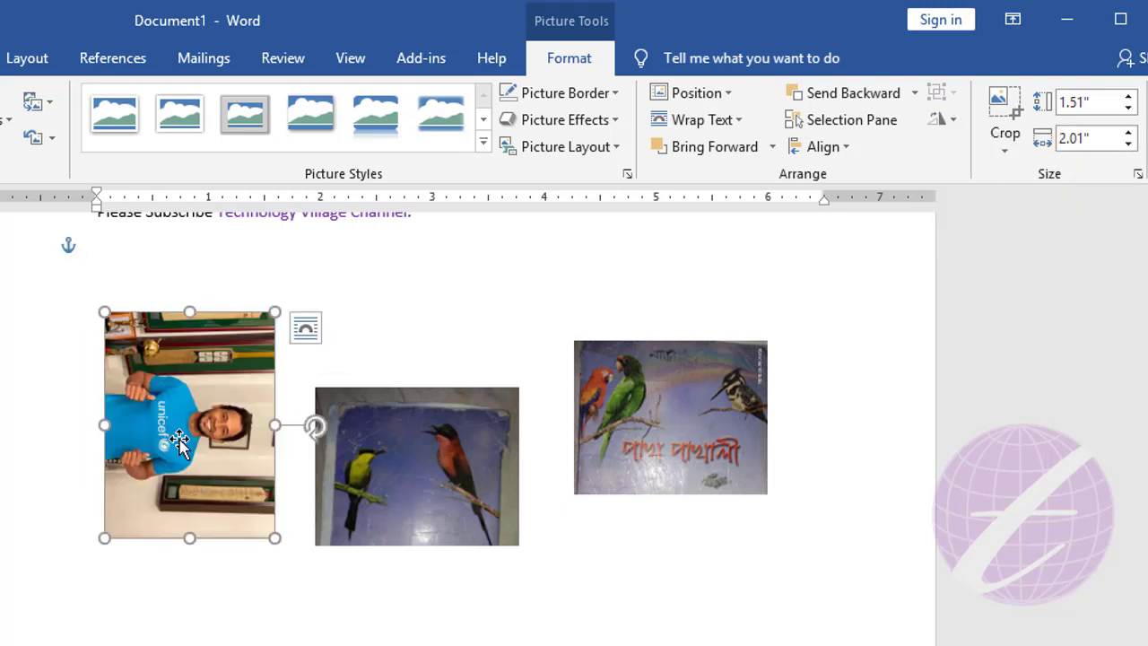
click(959, 126)
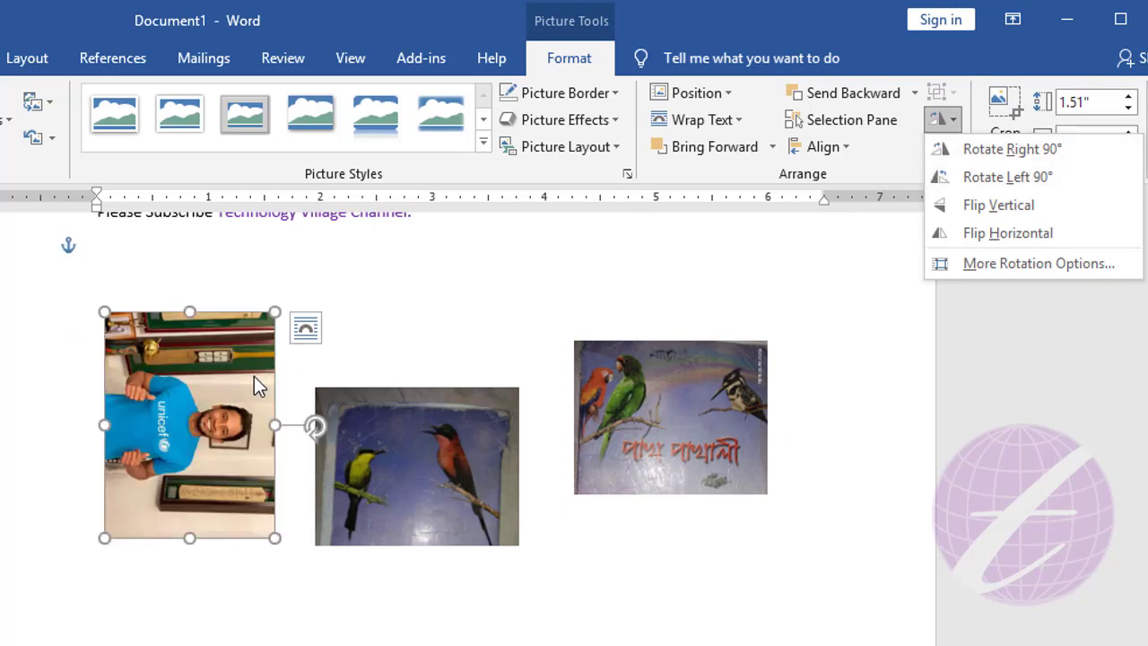
click(1014, 184)
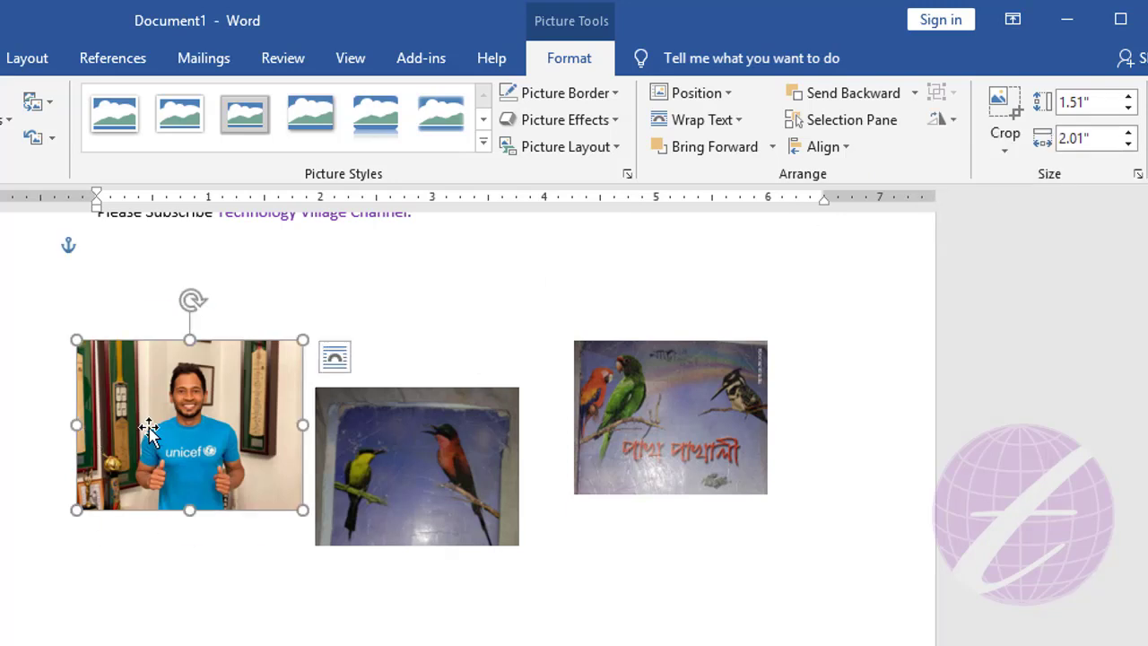
click(950, 120)
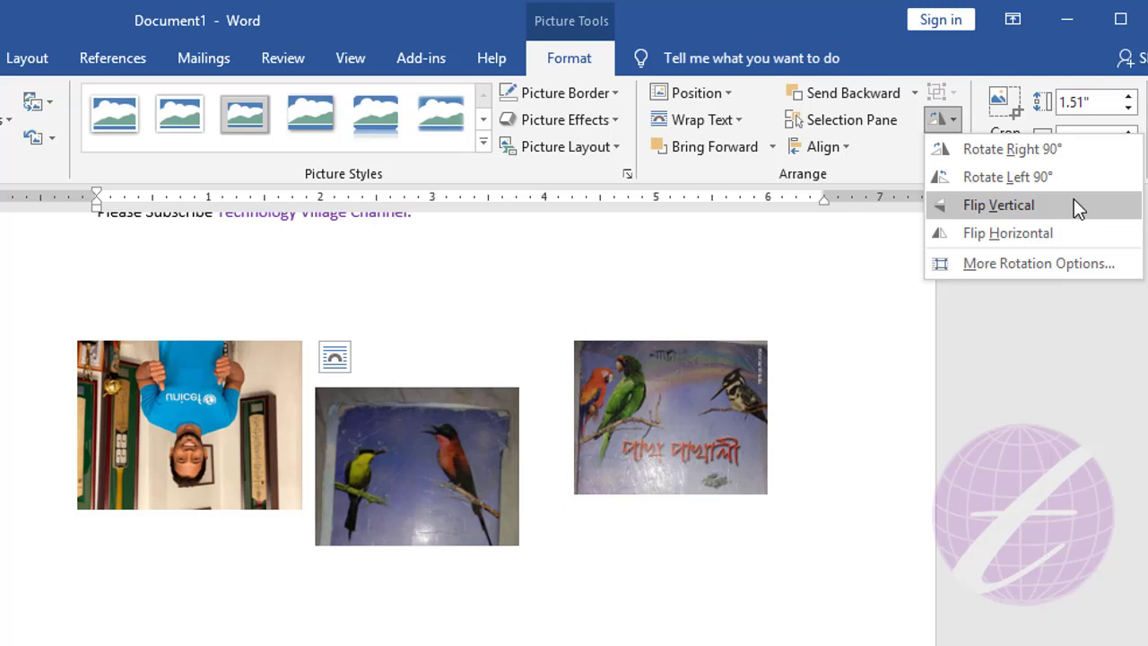
Flip the man's photo vertically, then horizontally, then vertically again
click(1010, 212)
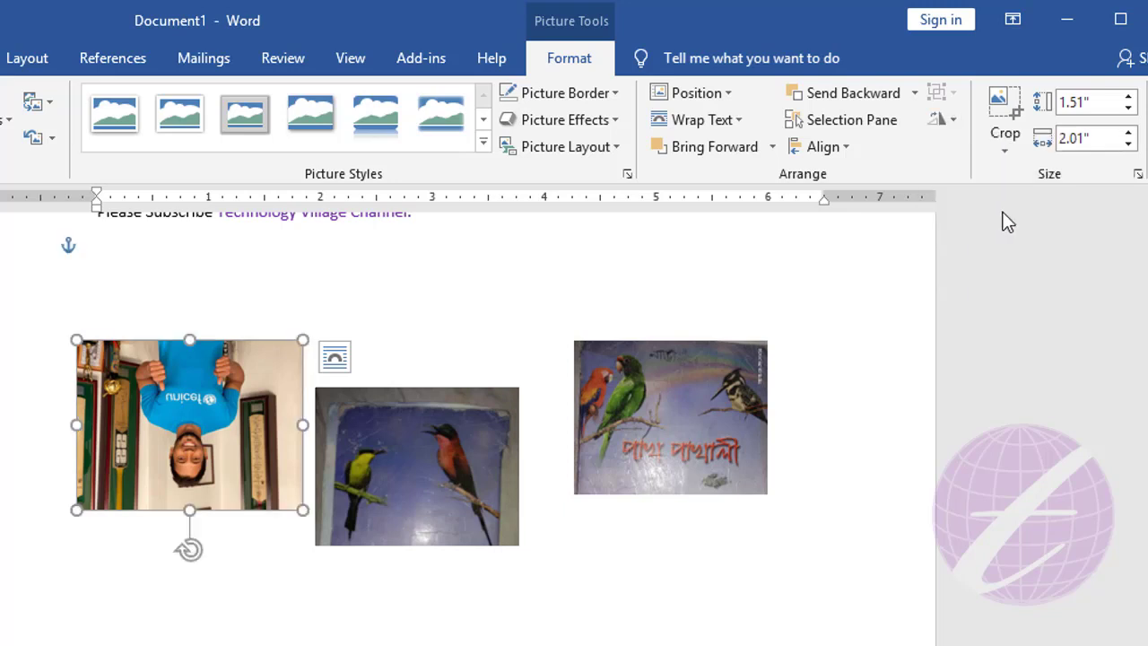
click(940, 120)
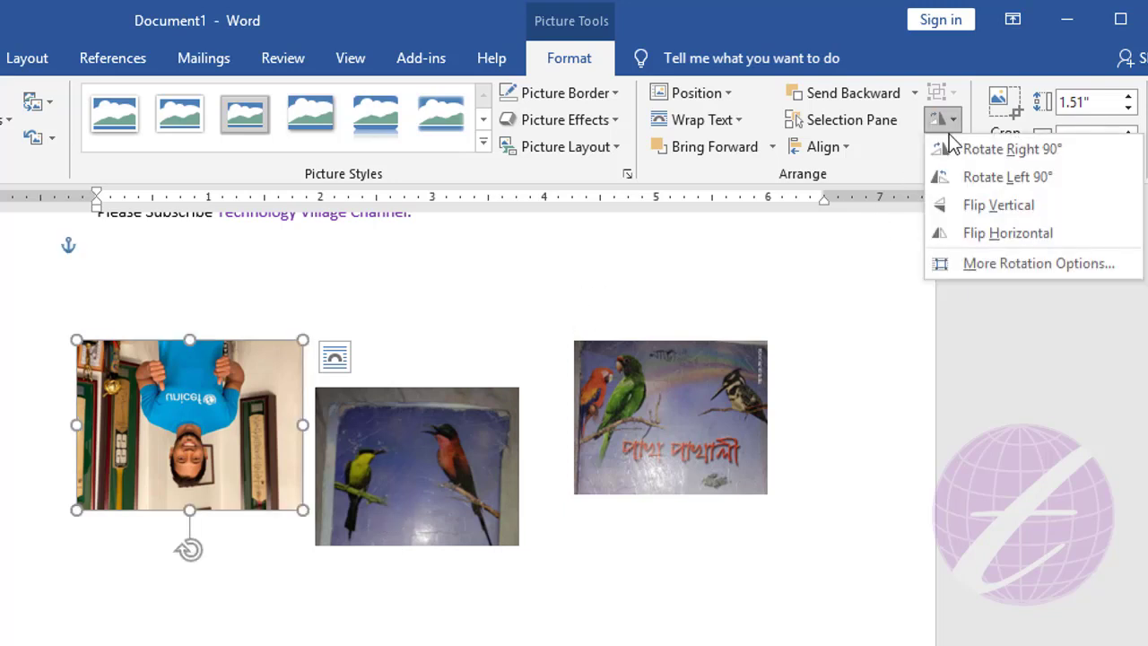
click(1017, 229)
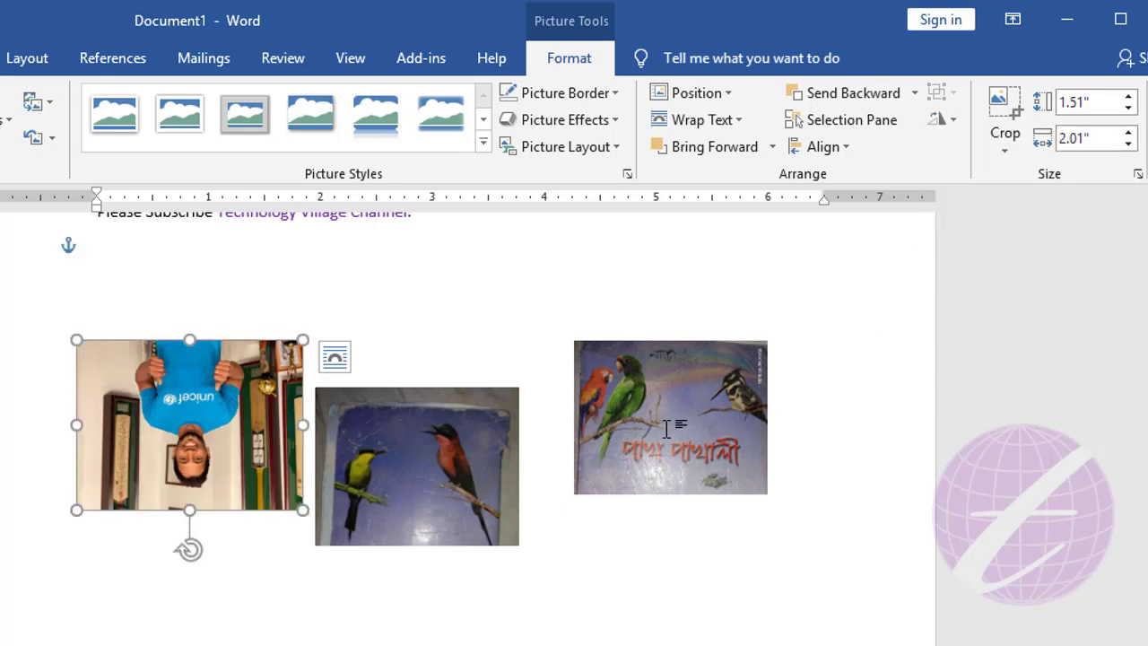
click(940, 120)
click(225, 420)
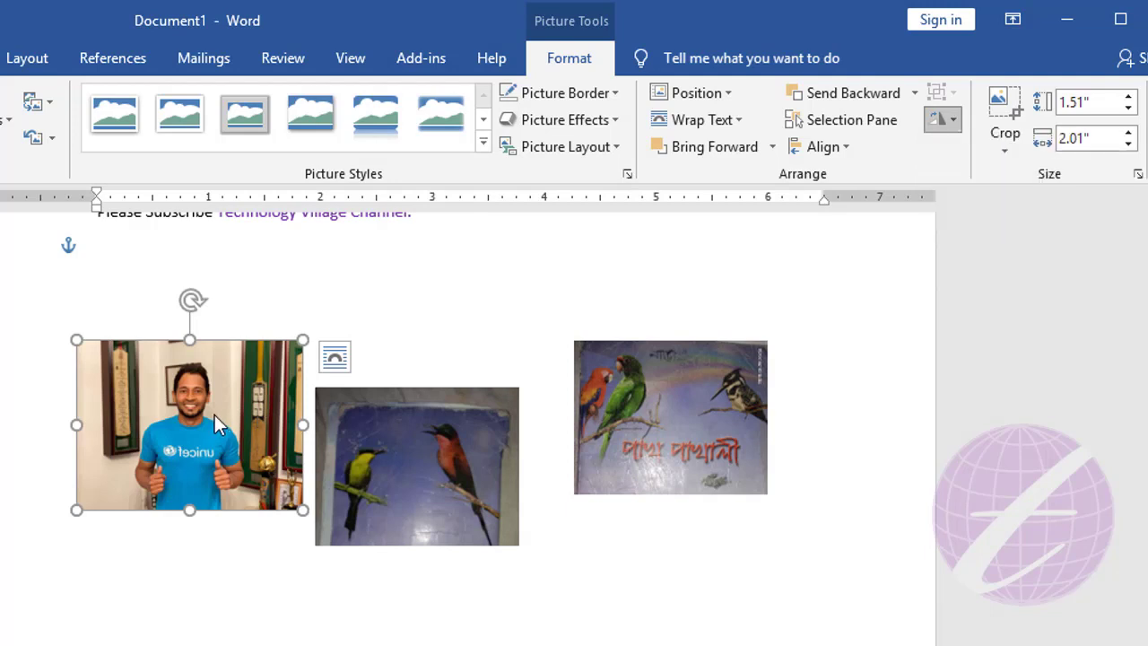
click(942, 121)
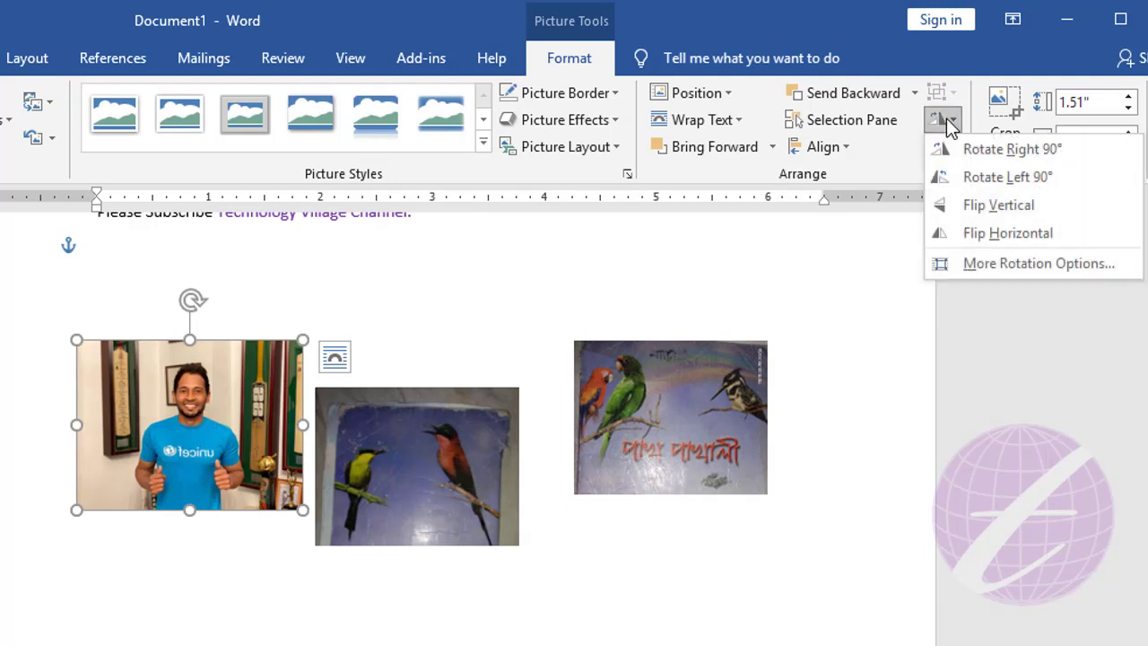
click(1008, 233)
click(683, 395)
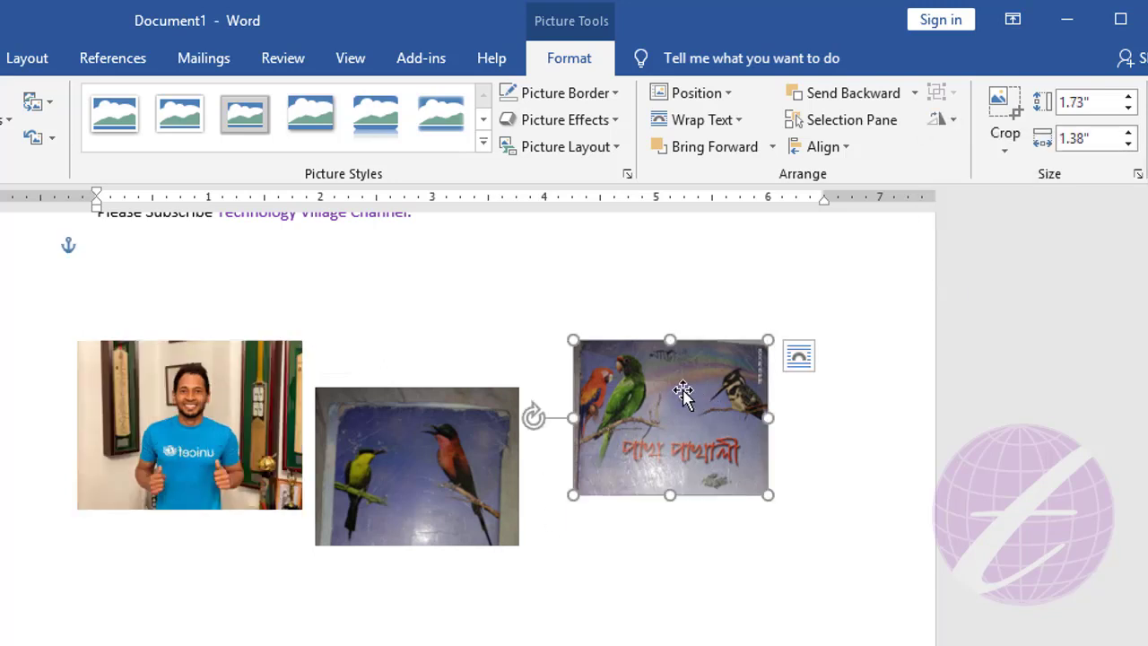
click(946, 120)
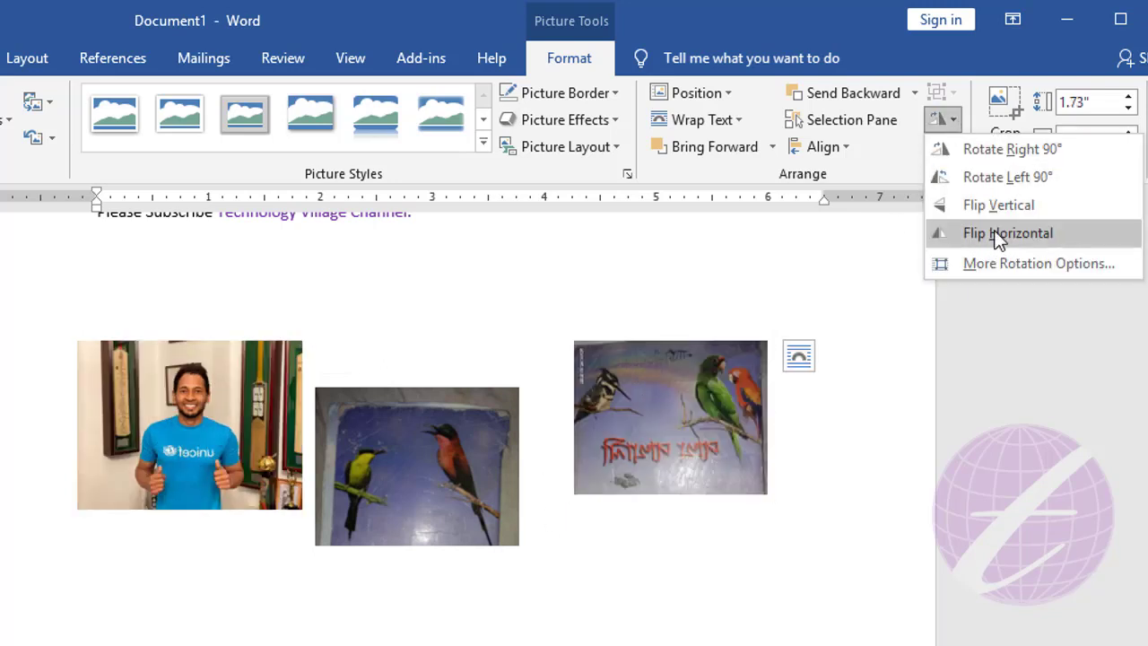
click(998, 235)
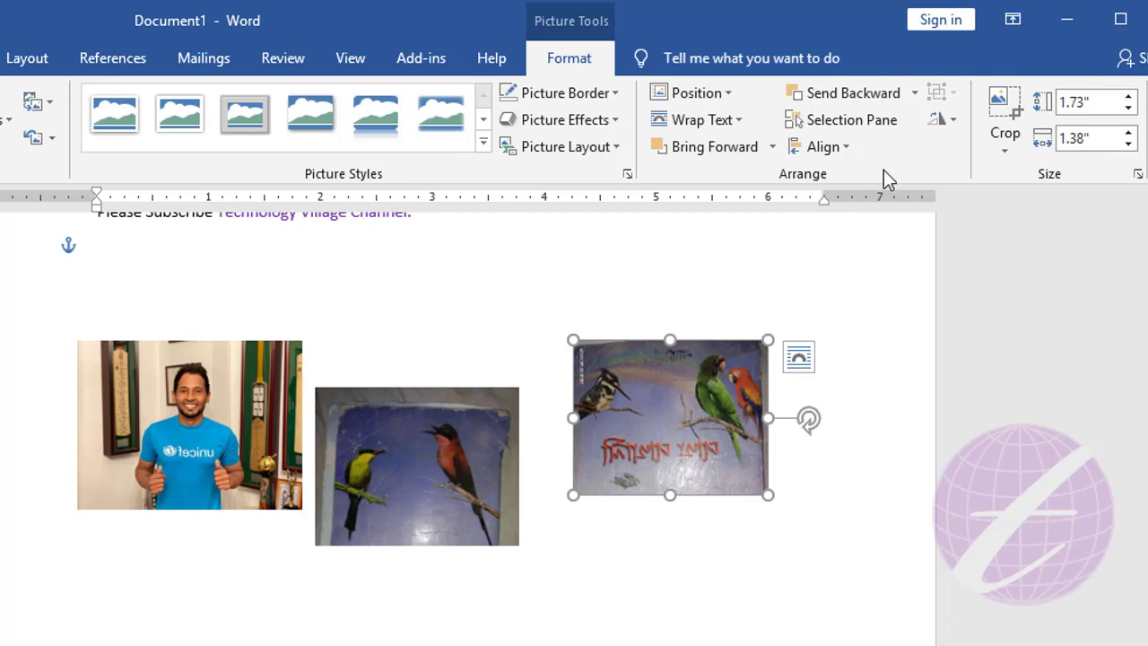
click(948, 120)
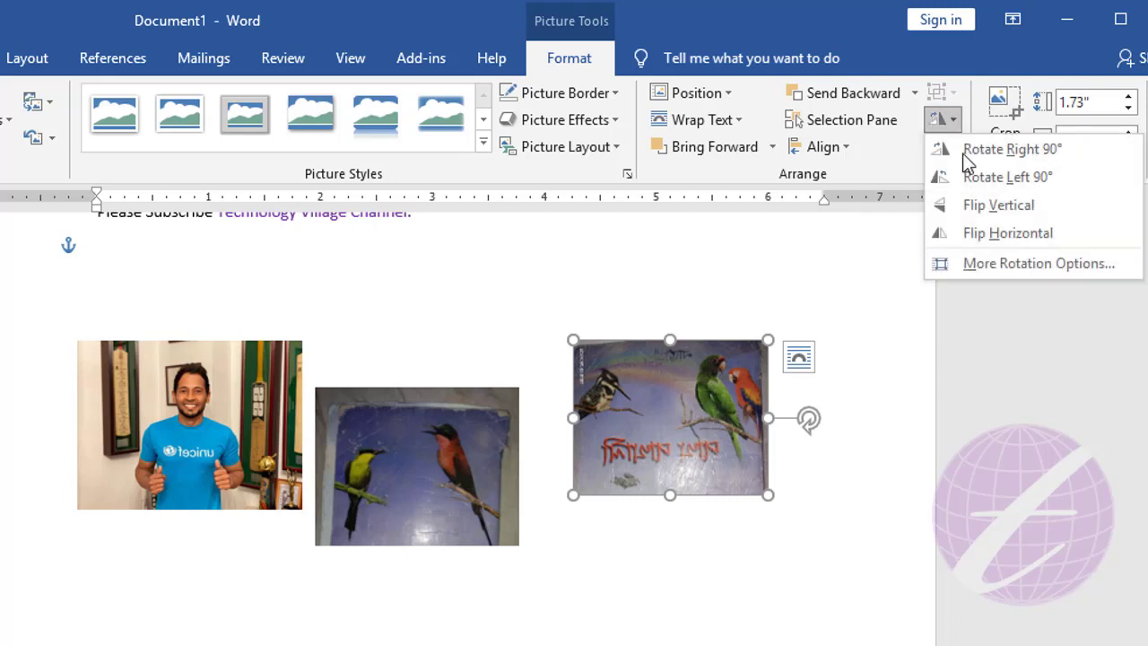
click(1008, 234)
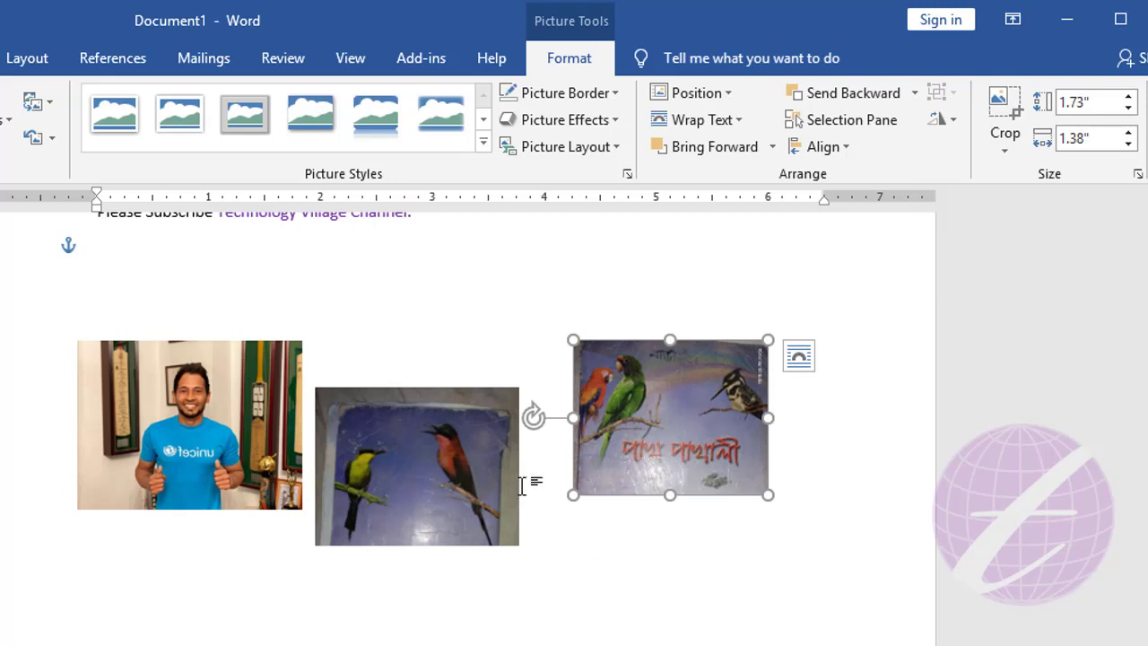
click(607, 583)
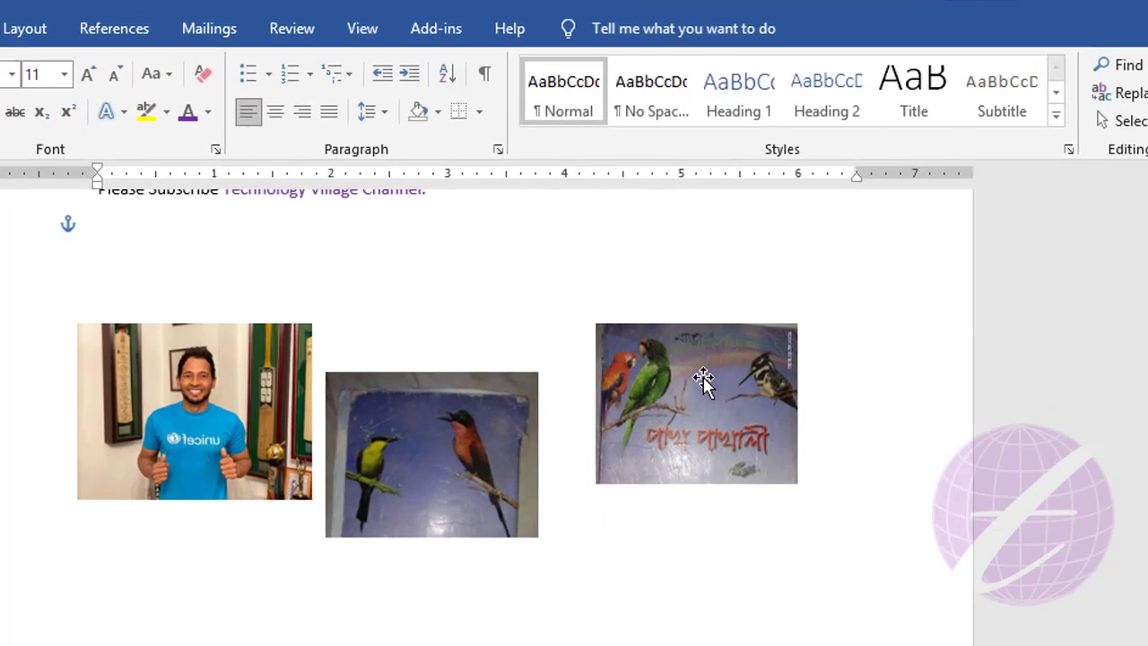
click(677, 399)
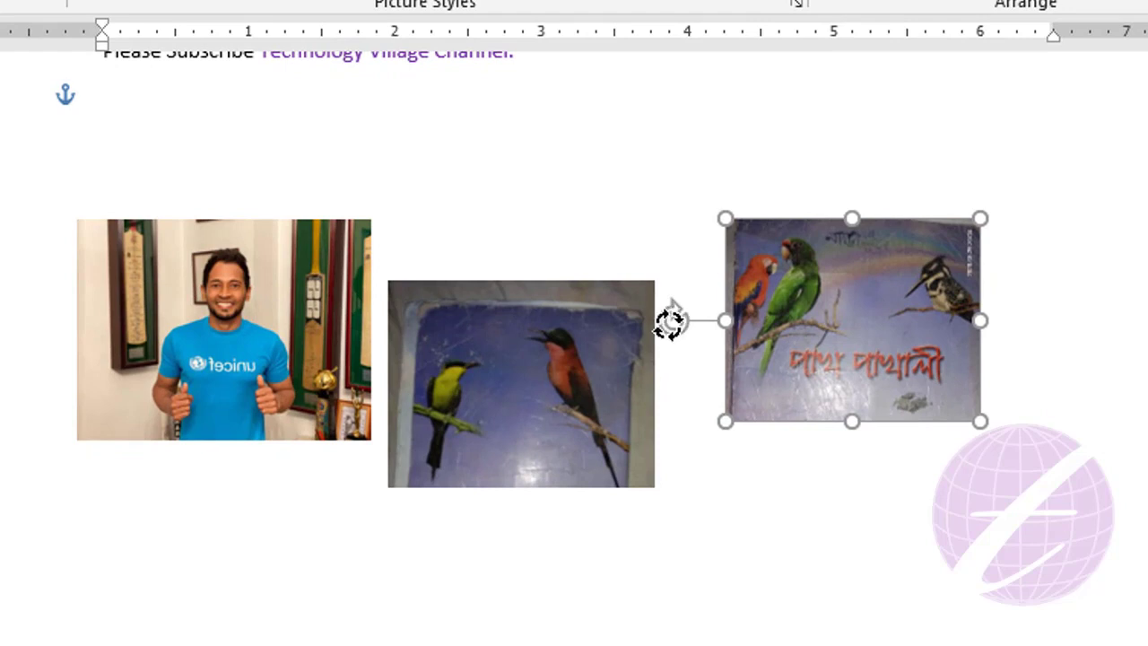
Spin the parrots photo with its rotation handle and back, then open More Rotation Options
mouse_move(671, 318)
mouse_down()
mouse_move(705, 440)
mouse_move(790, 493)
mouse_move(871, 497)
mouse_move(808, 506)
mouse_move(685, 428)
mouse_move(632, 190)
mouse_move(833, 120)
mouse_up()
mouse_move(723, 179)
mouse_down()
mouse_move(677, 328)
mouse_move(672, 295)
mouse_move(663, 319)
mouse_up()
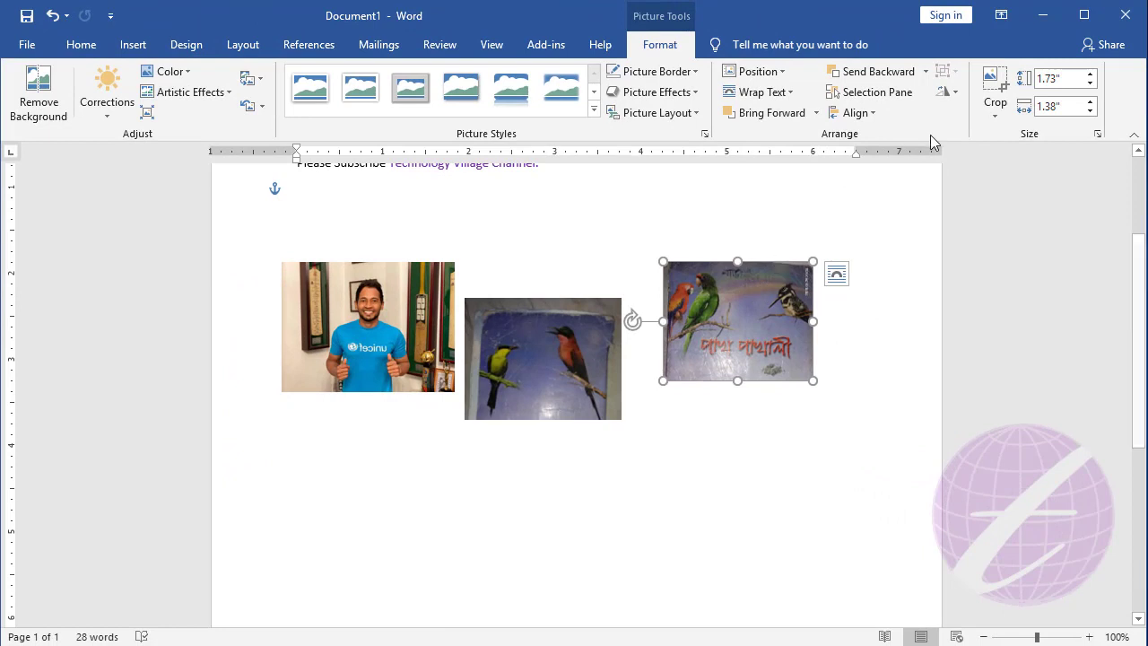
click(949, 93)
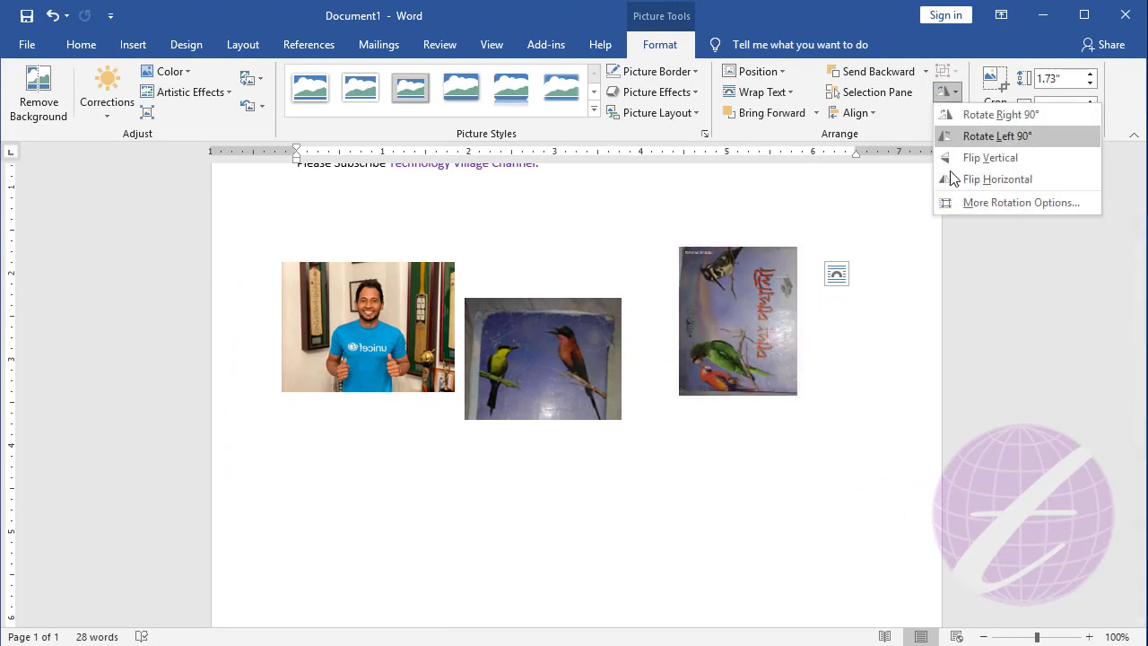
click(1033, 136)
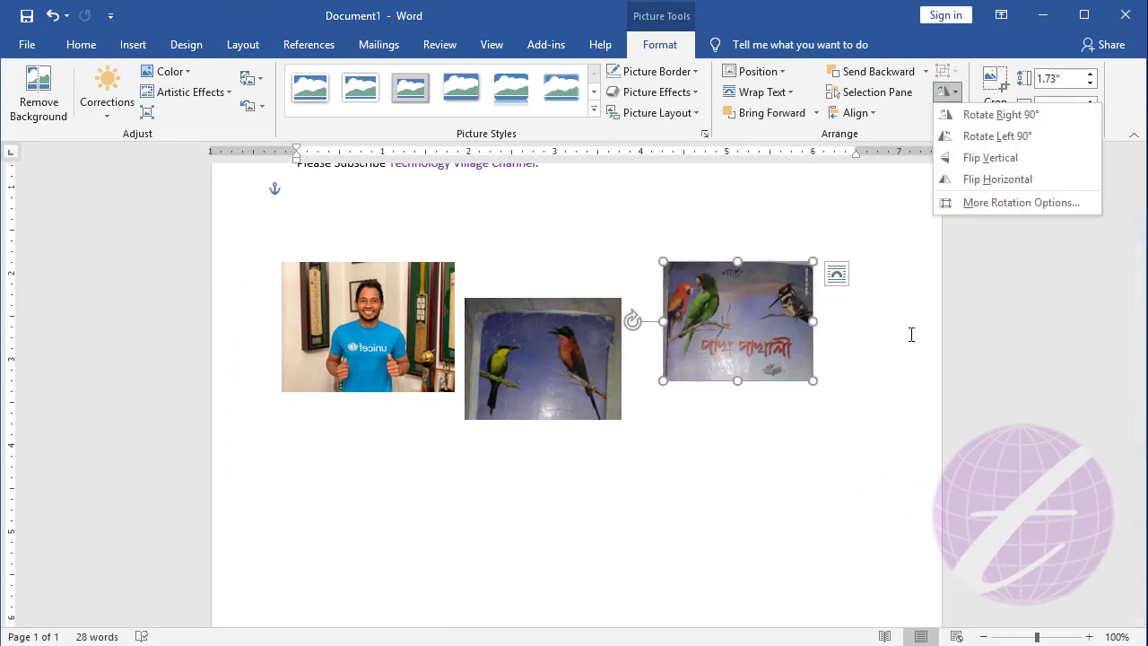
click(1018, 203)
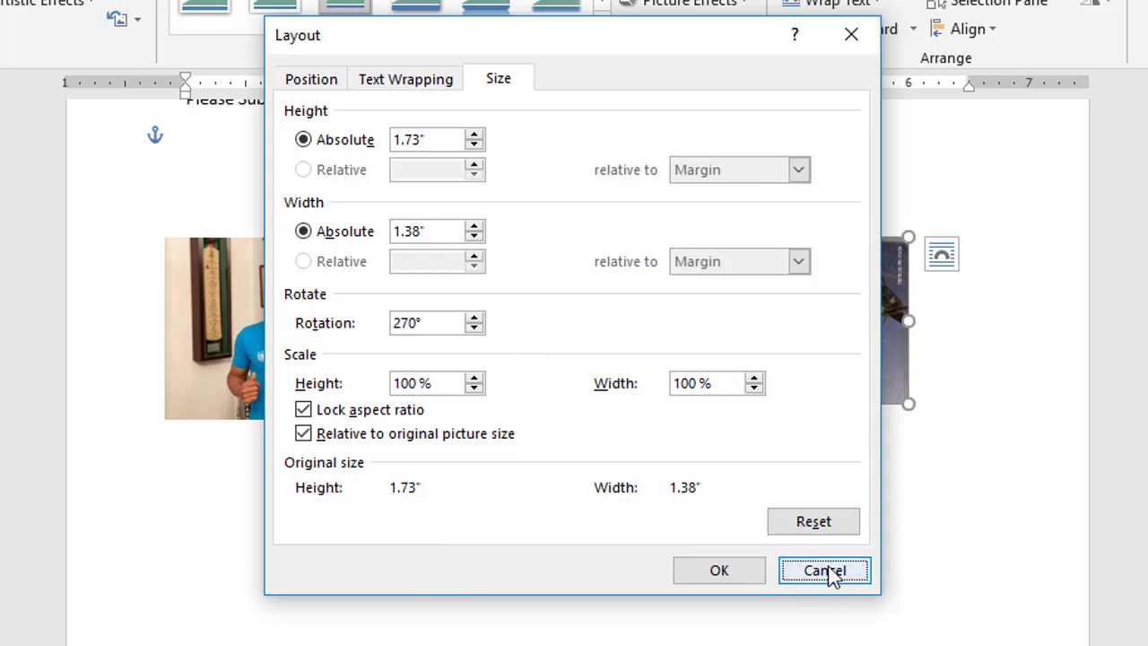
Reset the parrots photo's rotation to 0° in the Layout dialog and confirm with OK
click(816, 527)
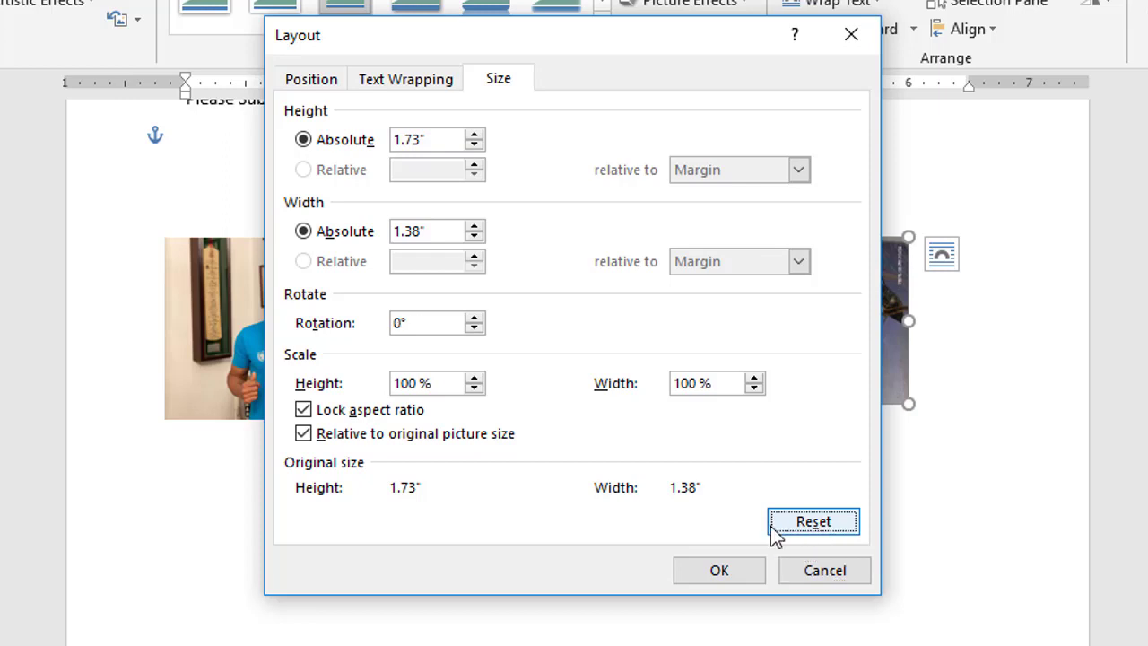
click(719, 570)
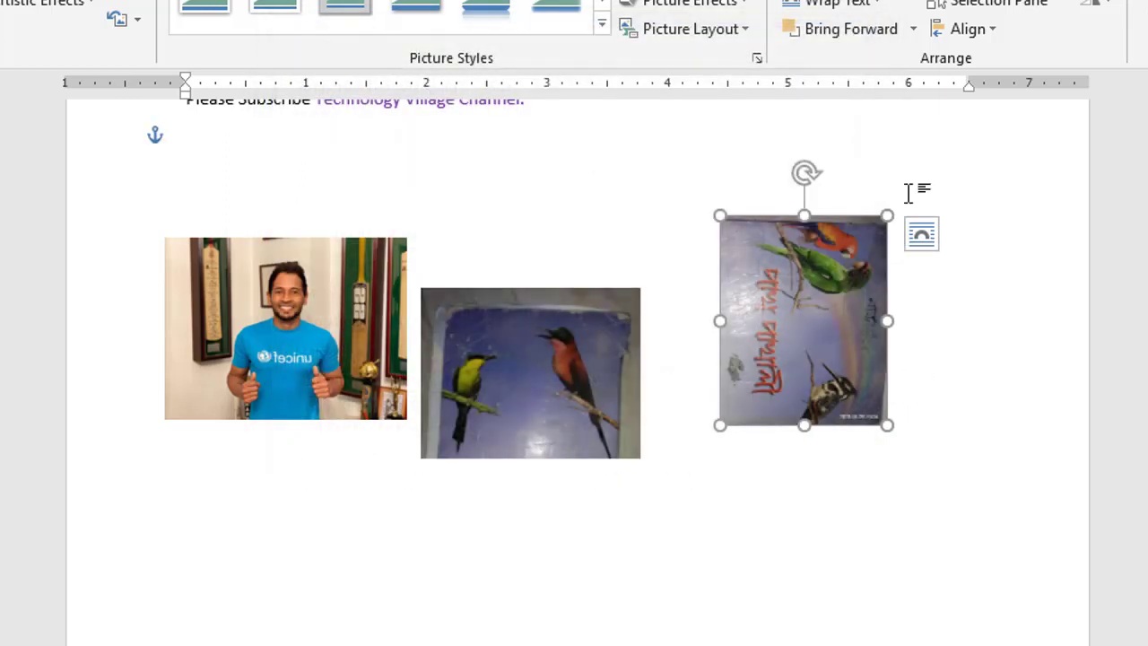